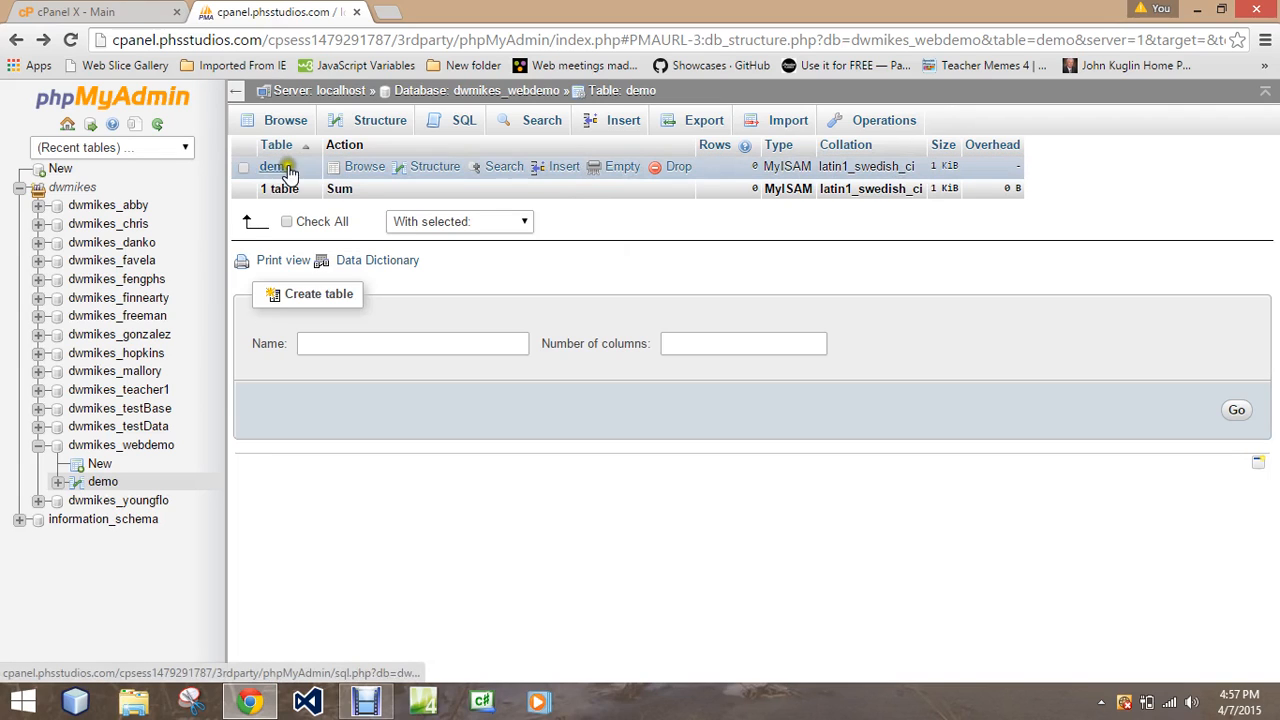
Insert a row into the demo table with only a nine-digit idnum, leaving name, money and lunches empty.
click(553, 170)
click(562, 170)
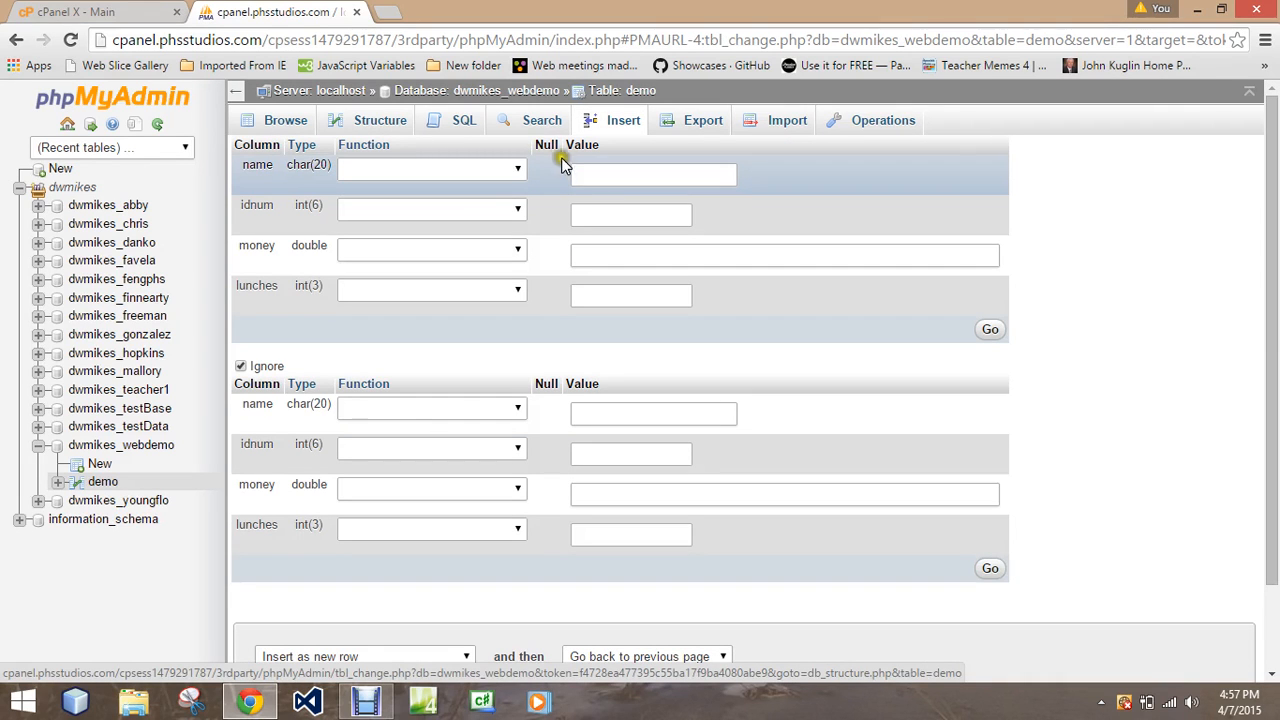
click(515, 168)
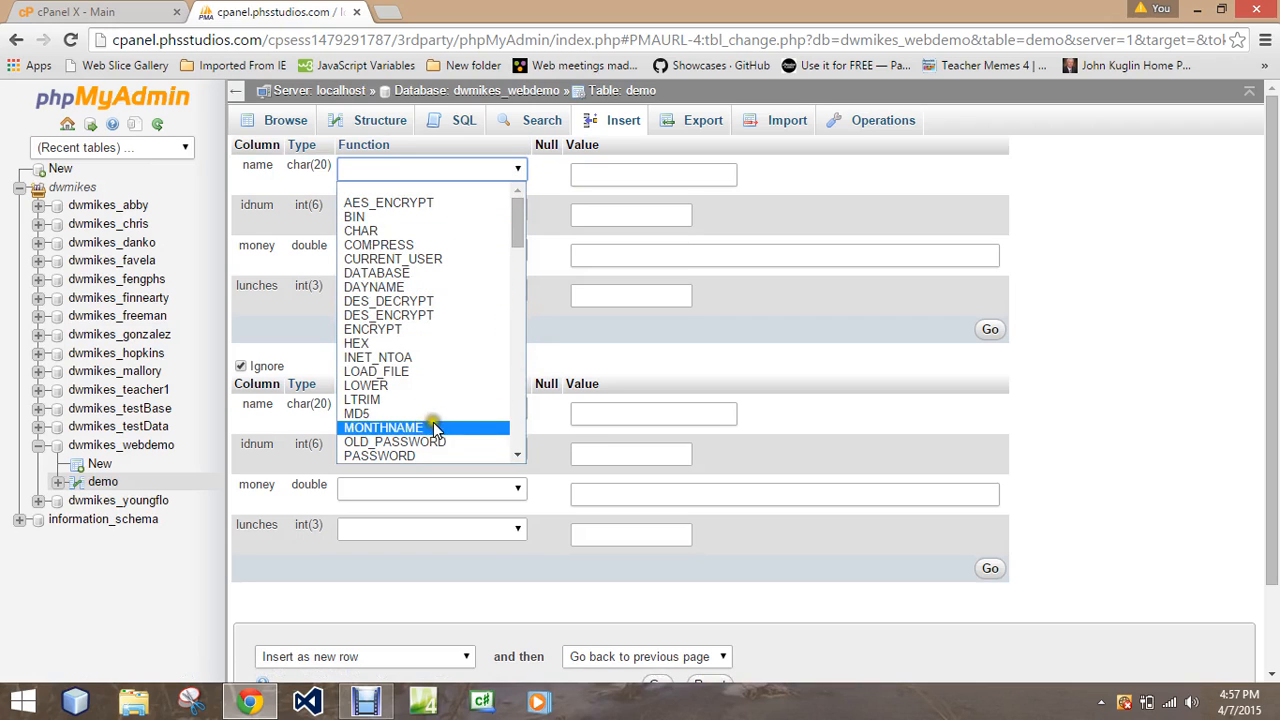
click(798, 192)
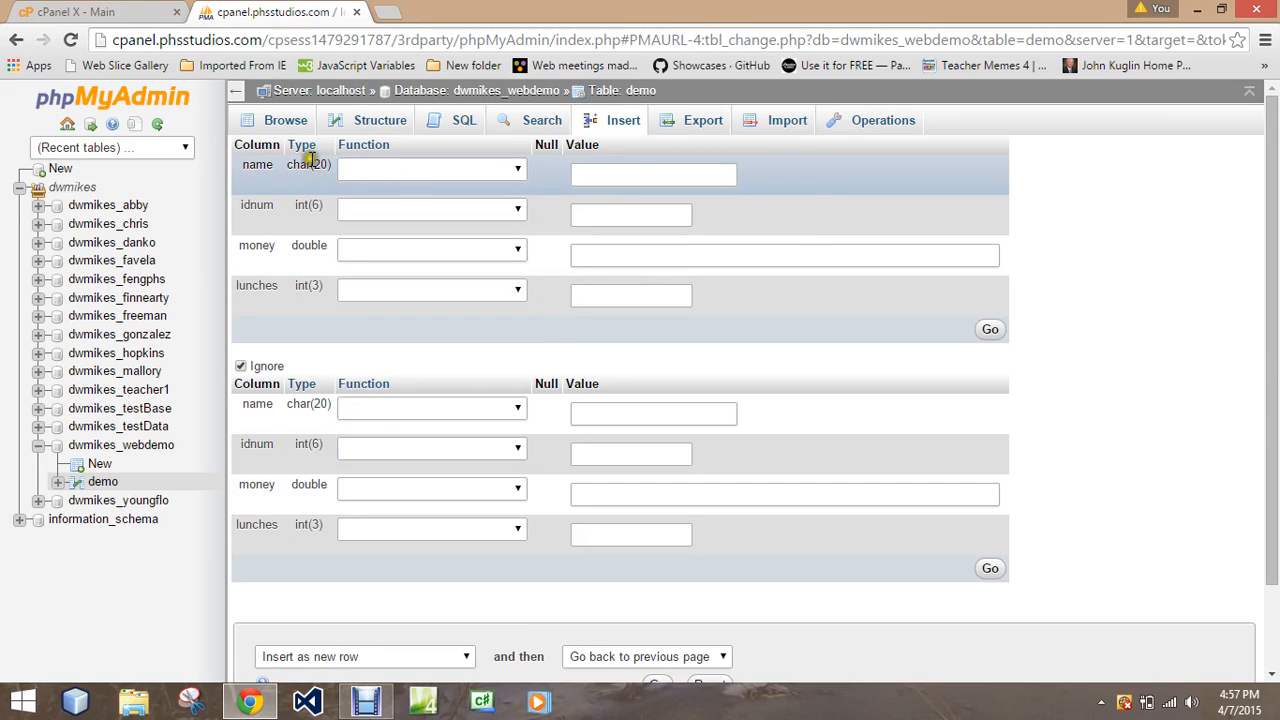
click(601, 213)
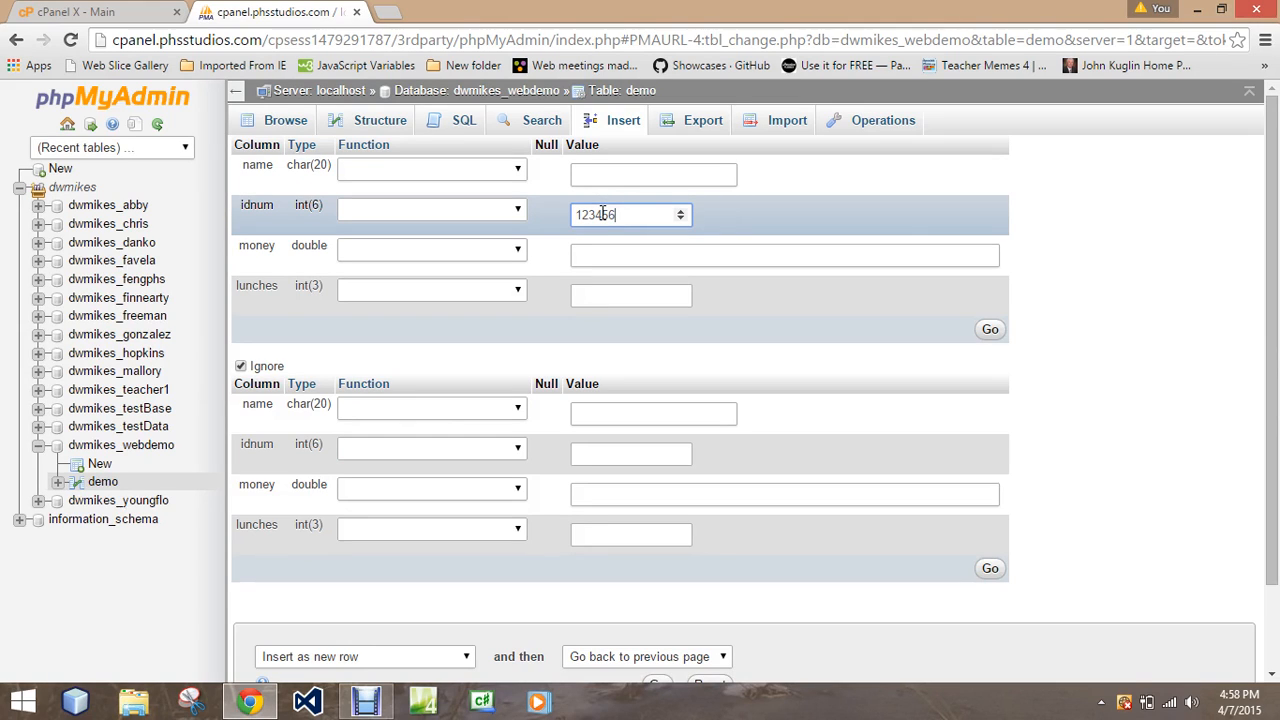
text(123456777)
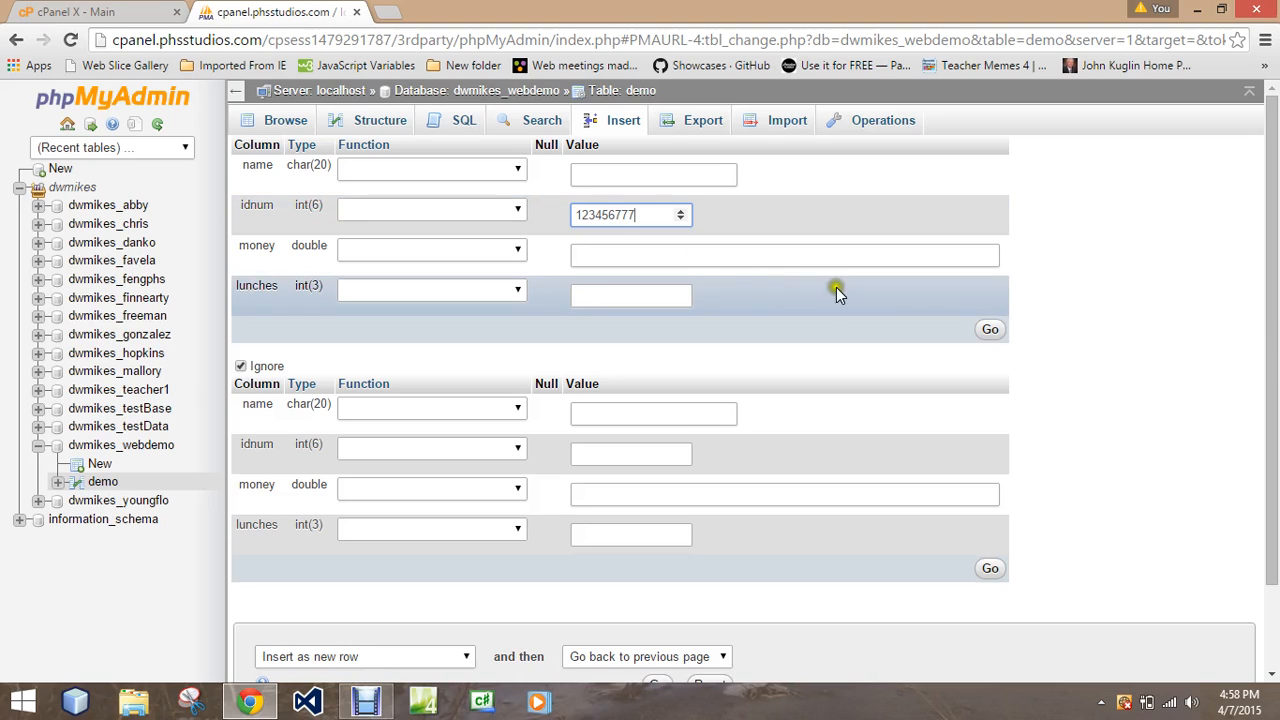
click(988, 333)
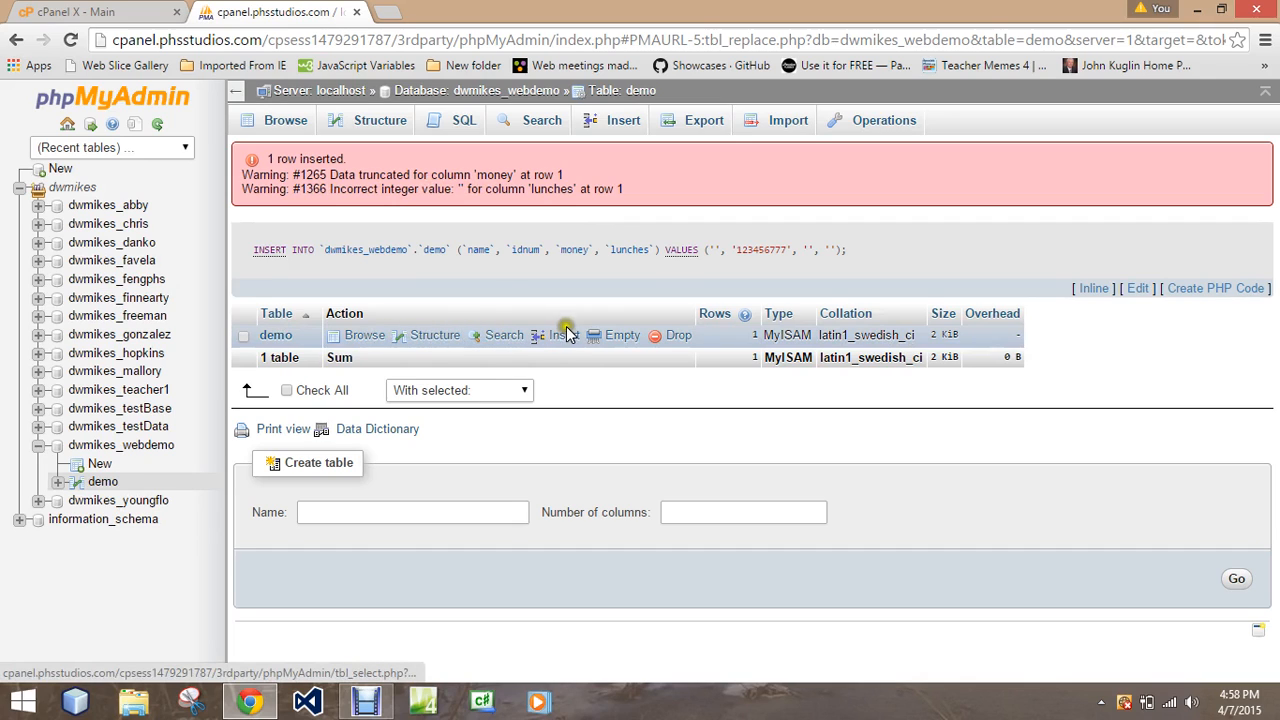
Browse the demo table and delete the row that contains only an idnum, confirming the deletion.
click(380, 335)
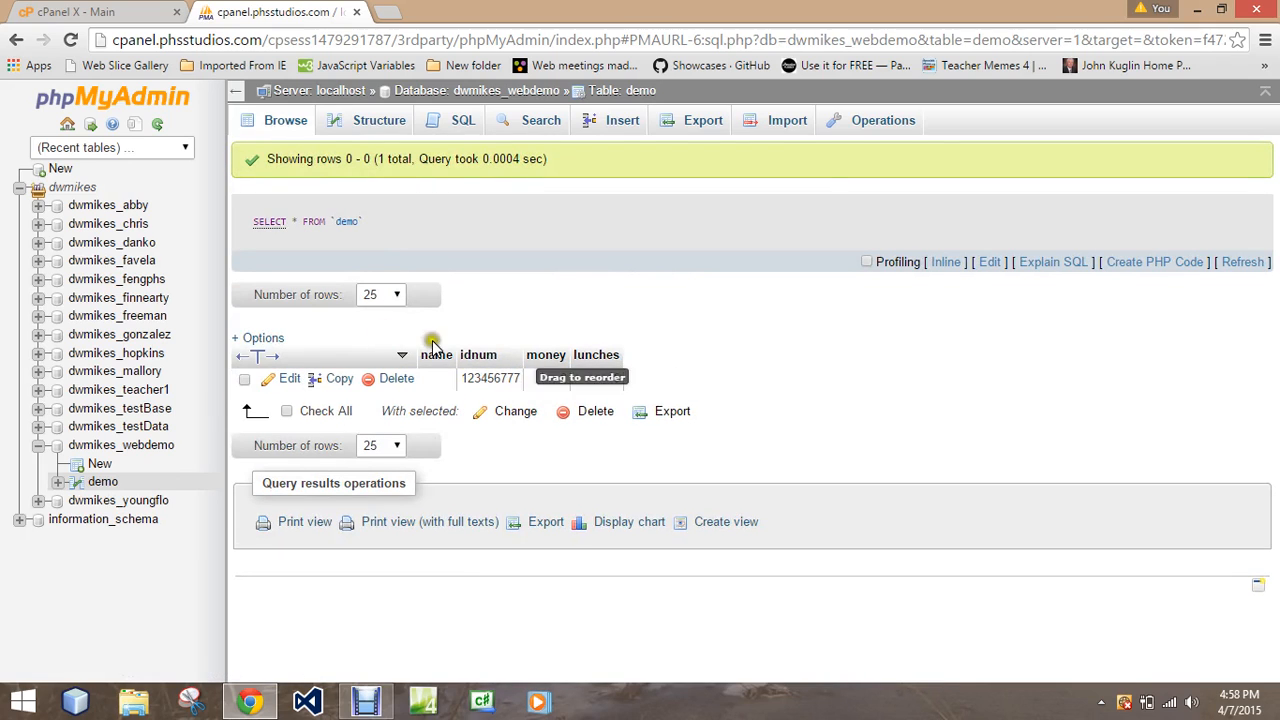
click(383, 388)
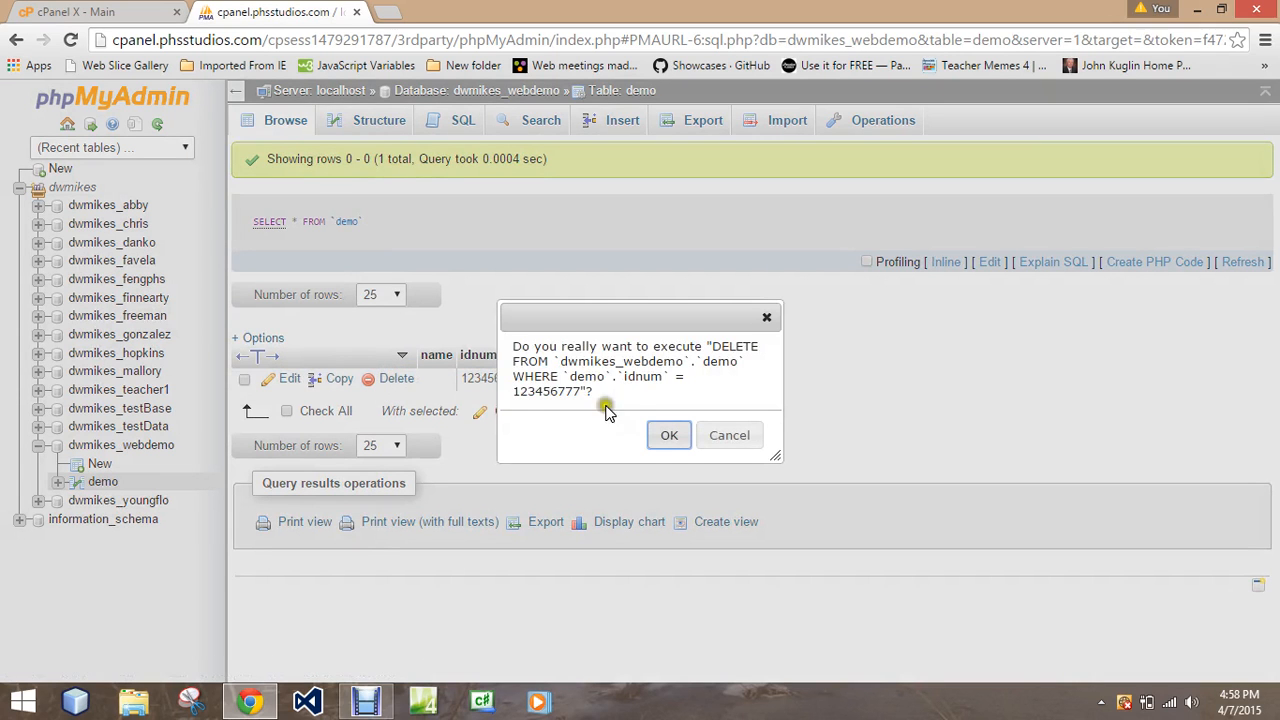
click(667, 436)
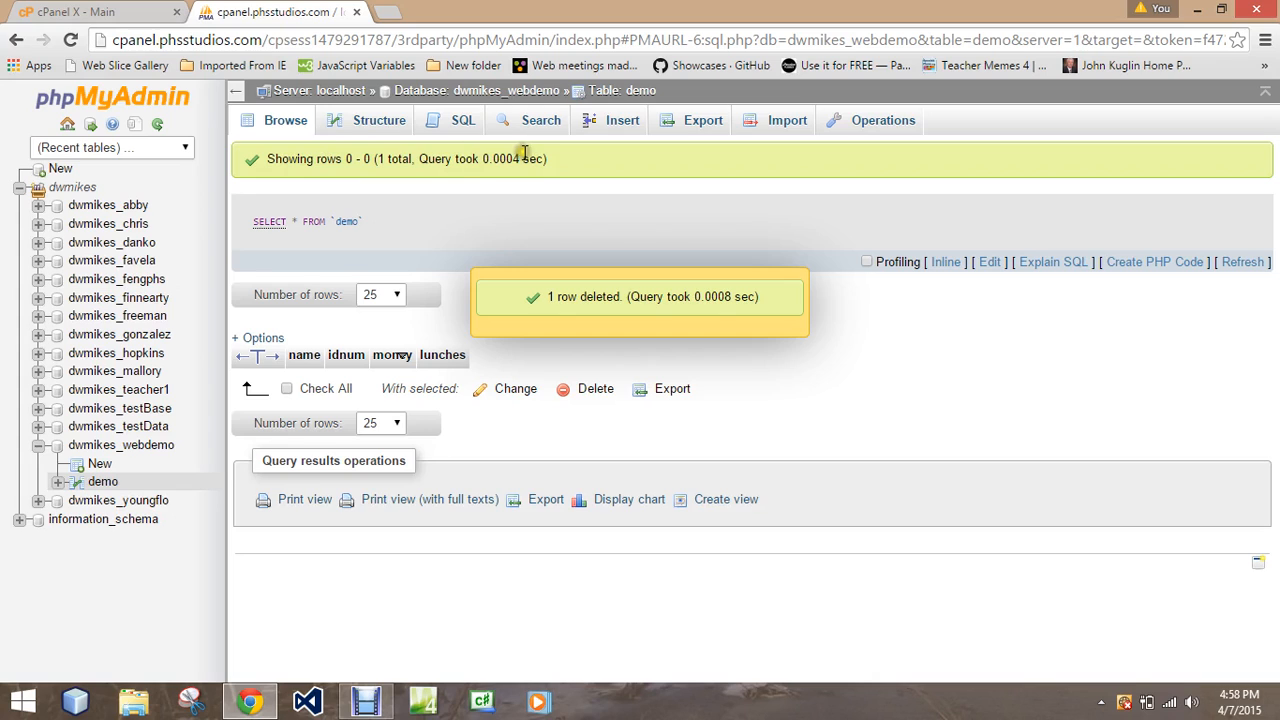
Insert a demo row with the person's name, a six-digit idnum, money 32.00 and lunches 5, and browse the table.
click(622, 128)
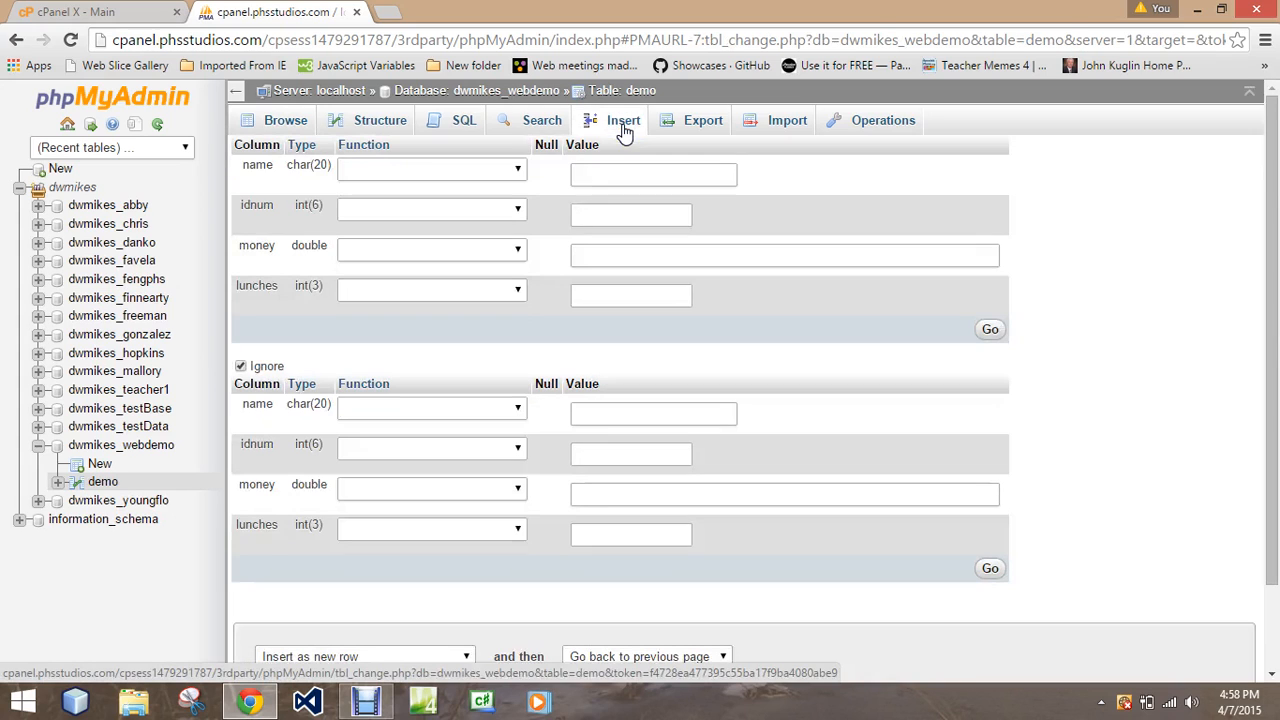
click(634, 177)
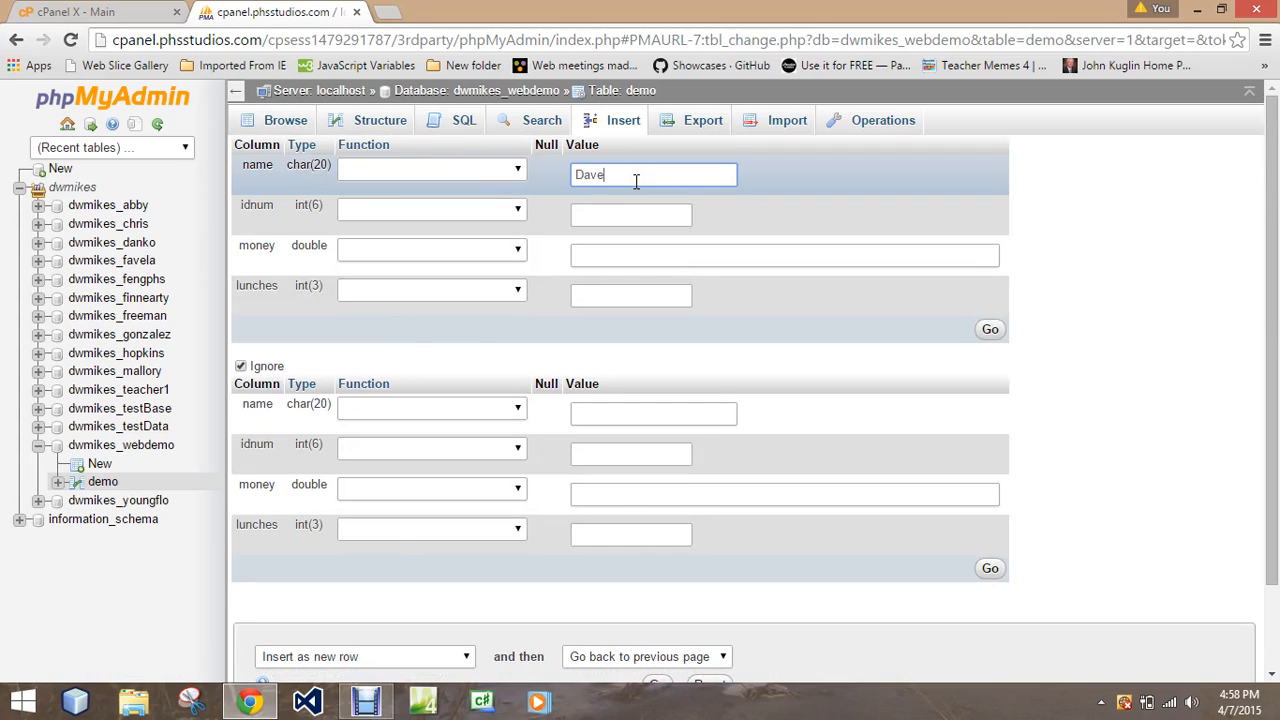
click(603, 215)
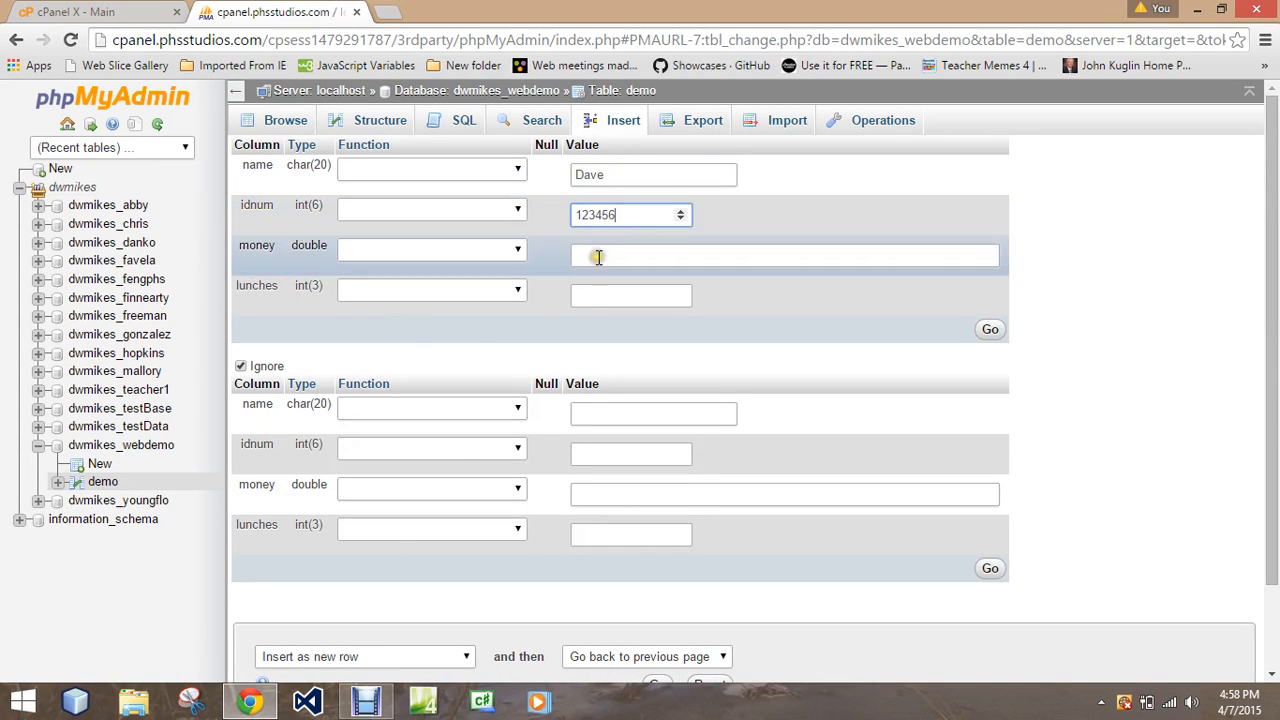
click(598, 258)
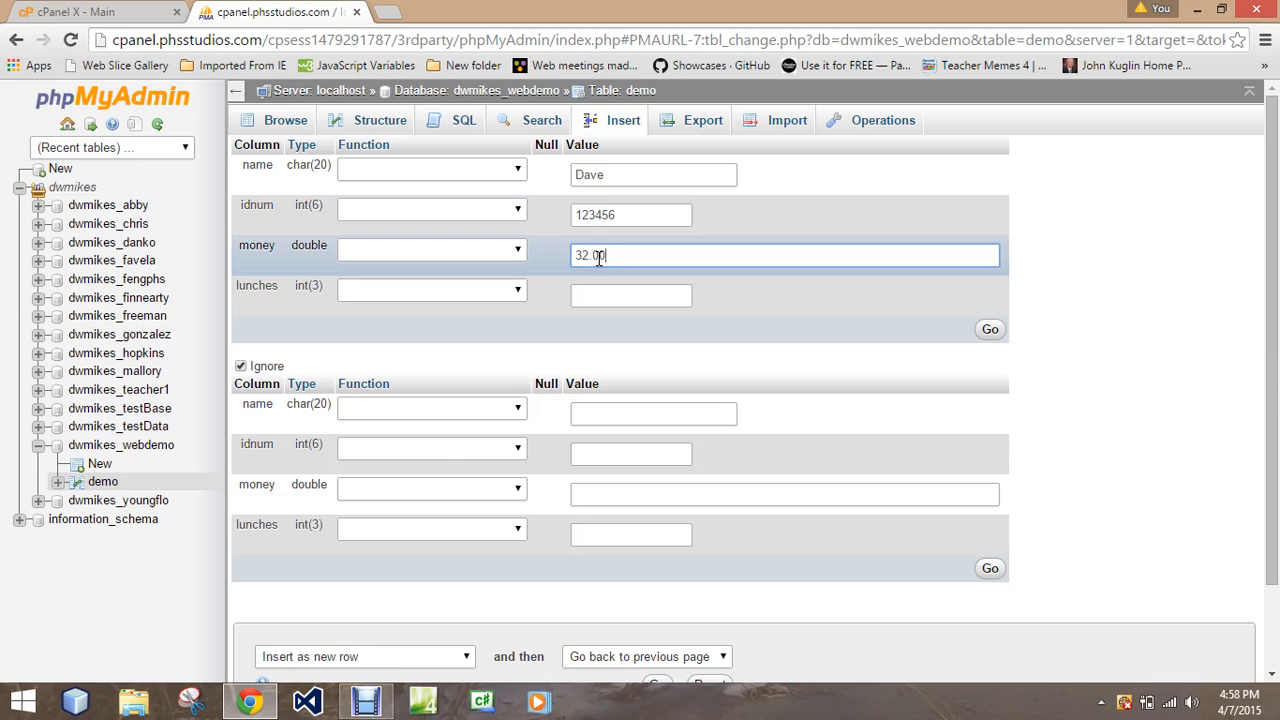
click(604, 298)
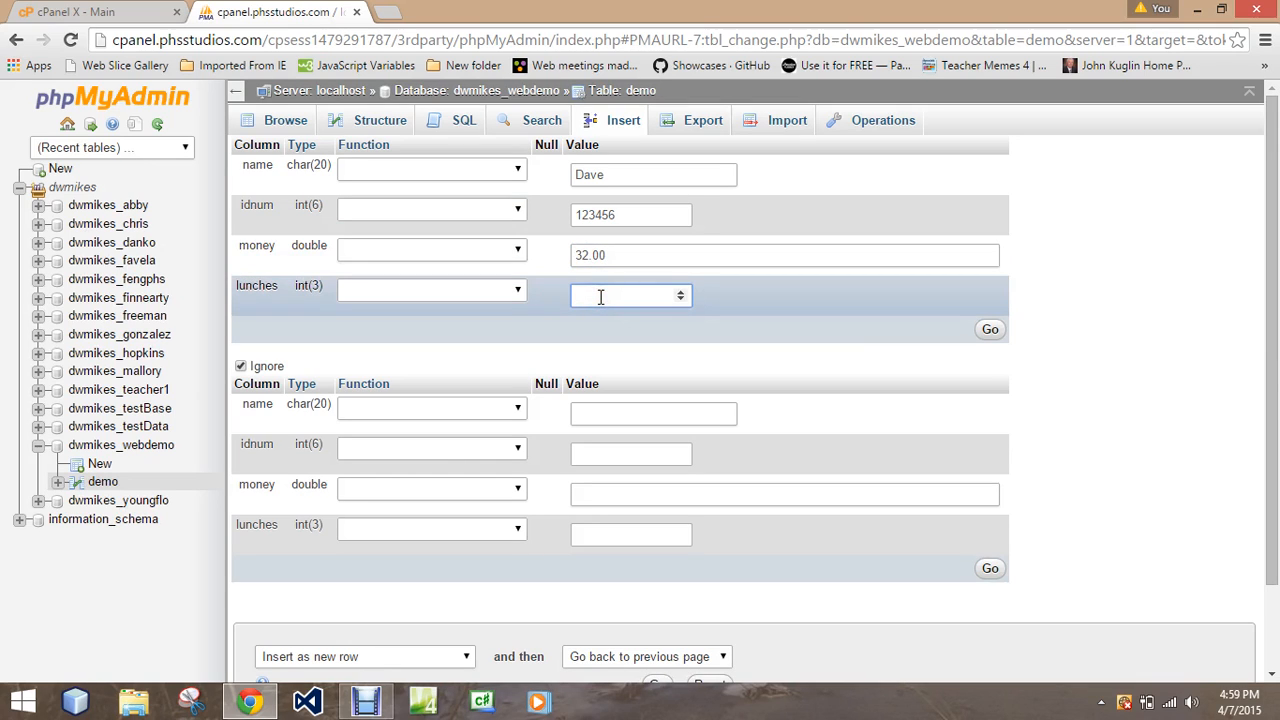
text(5)
click(601, 362)
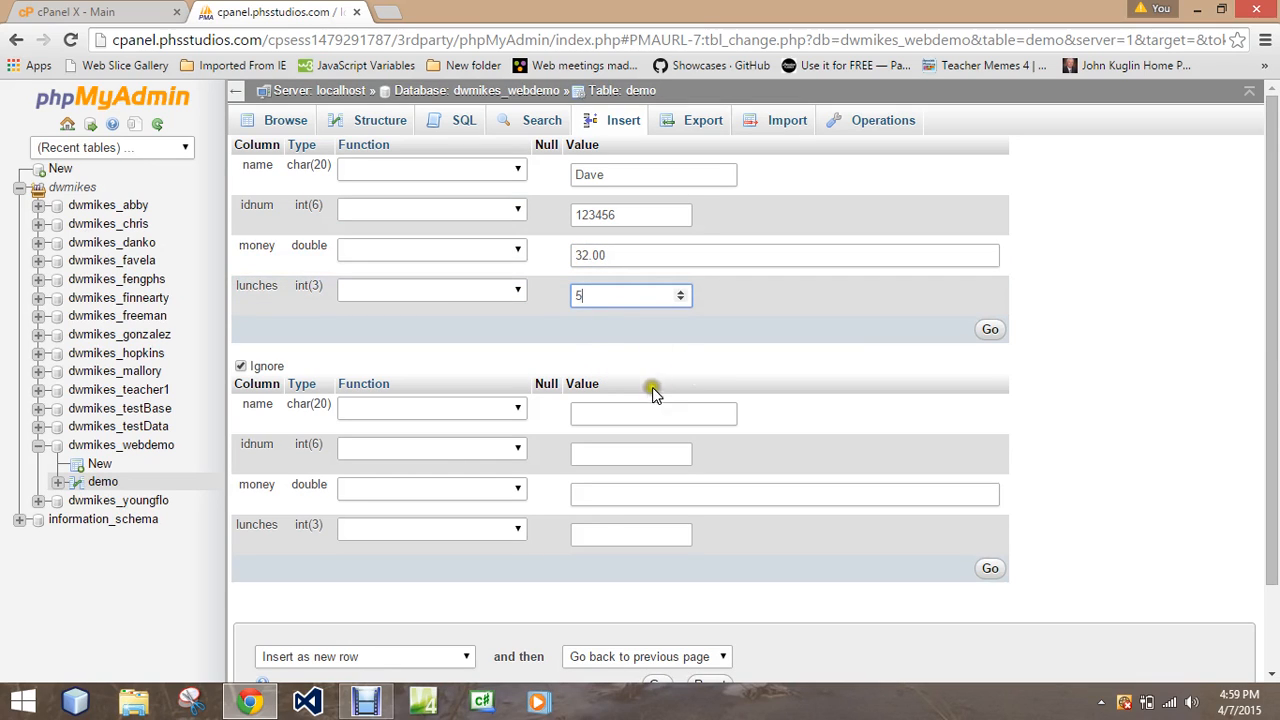
click(988, 330)
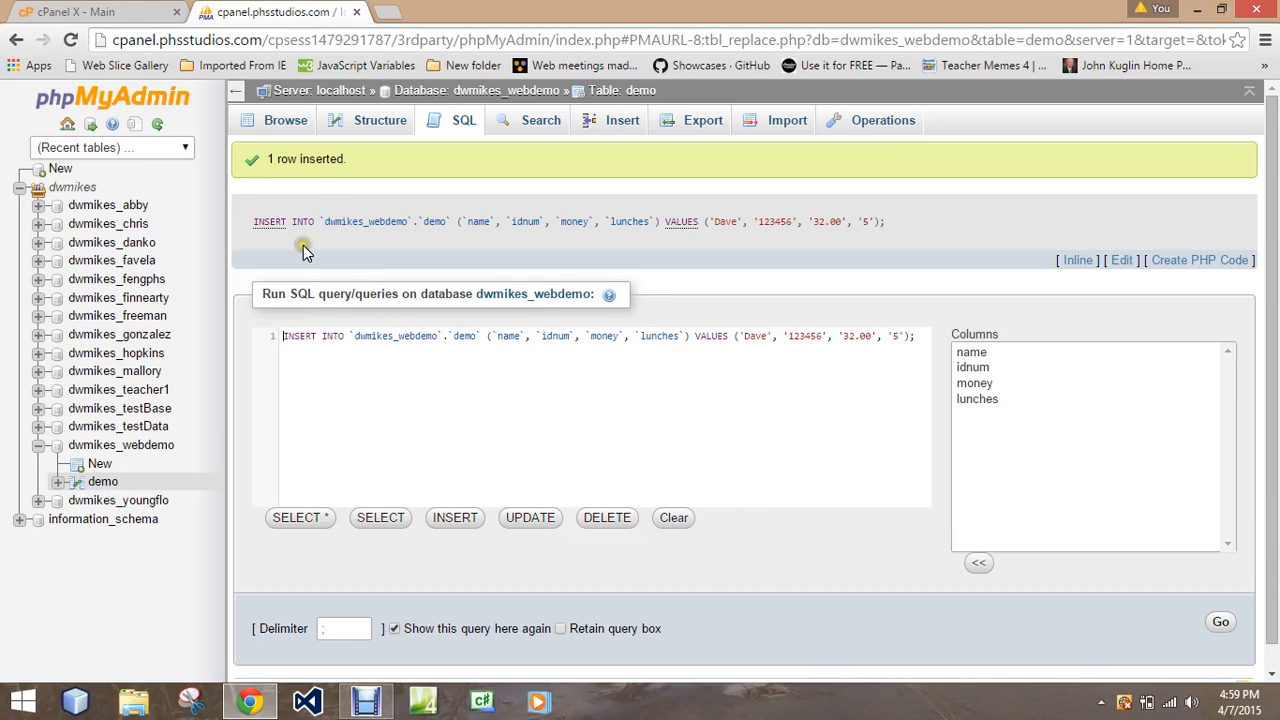
click(283, 124)
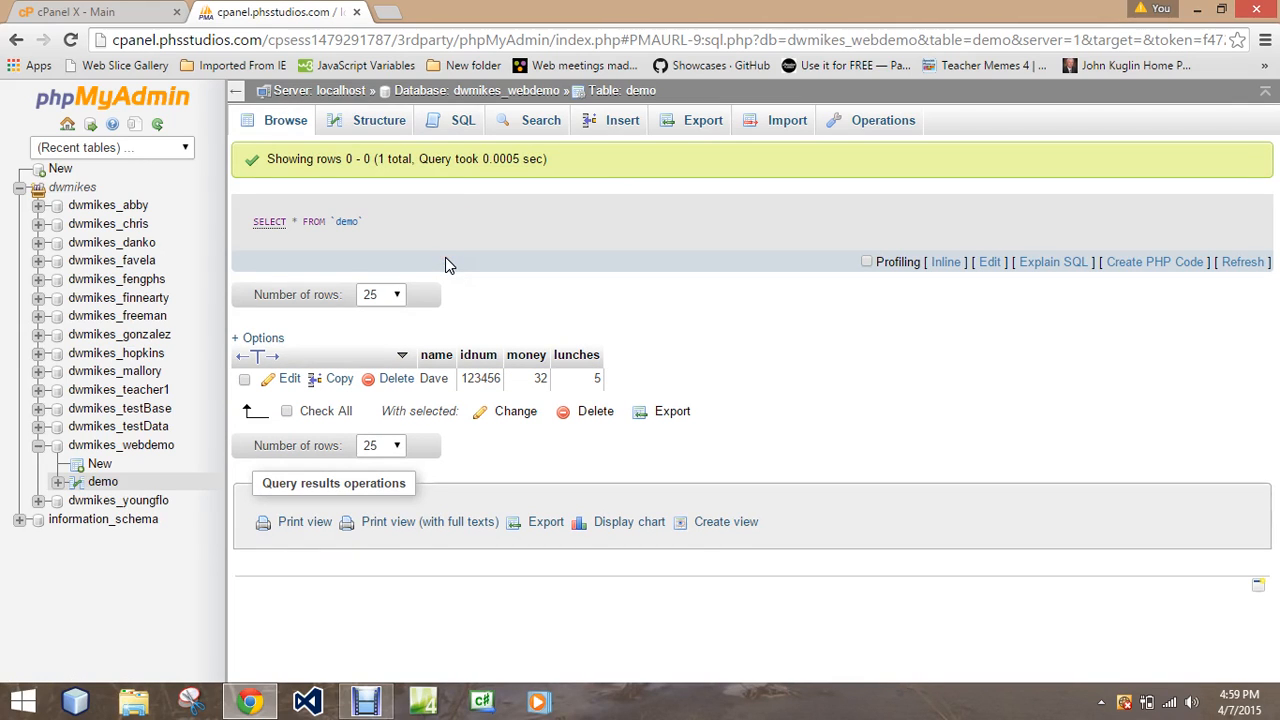
Fill in a new demo row with a different person's name, the existing row's idnum, money 2.02 and lunches 10.
click(624, 128)
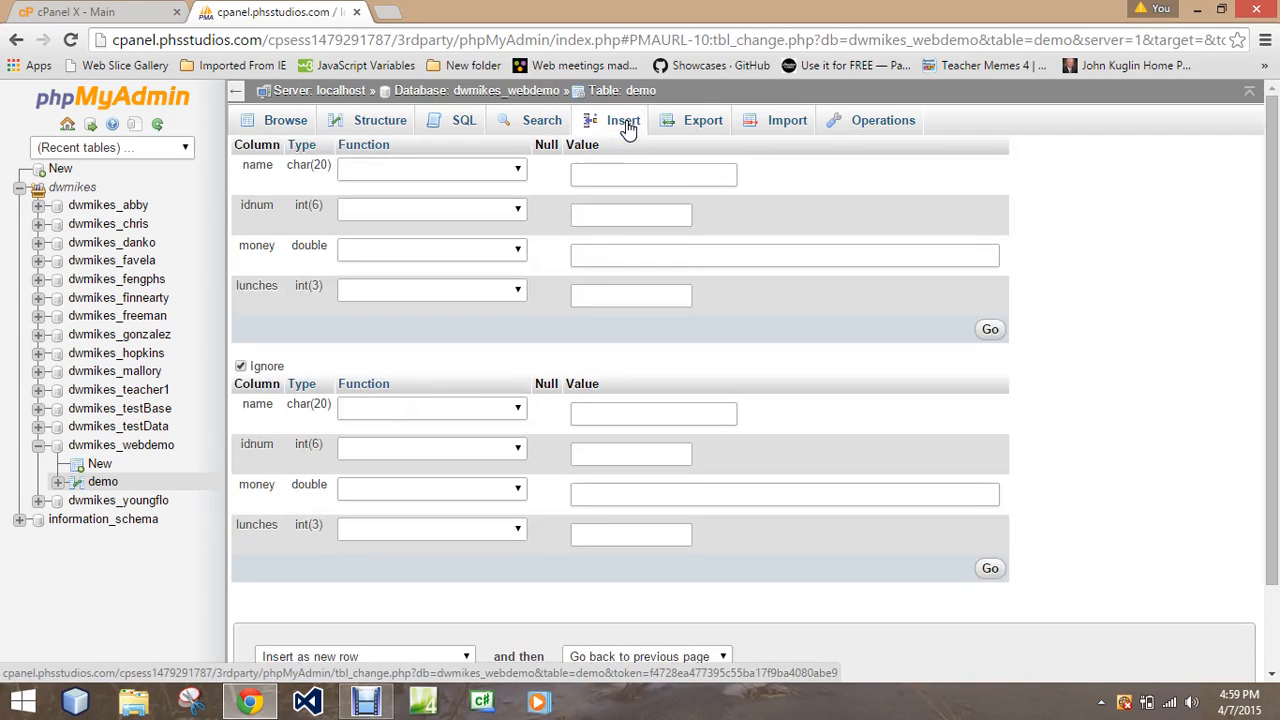
click(604, 217)
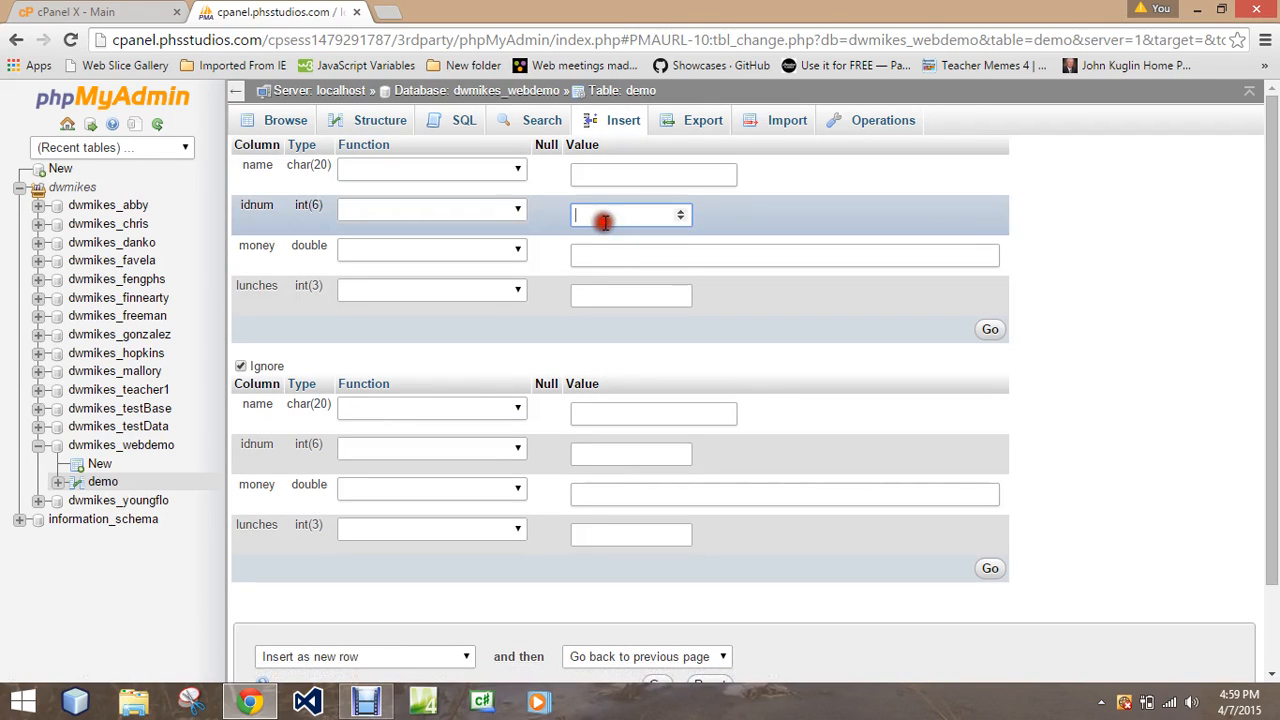
text(123456)
click(595, 172)
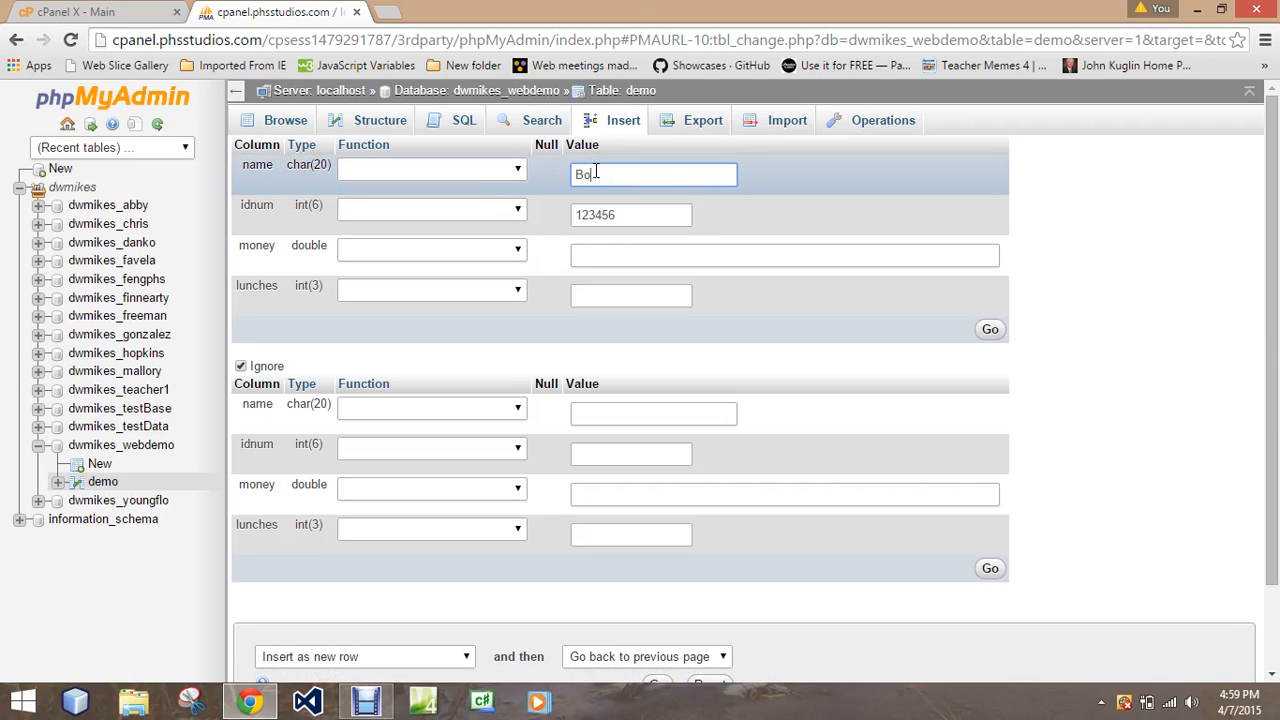
click(600, 246)
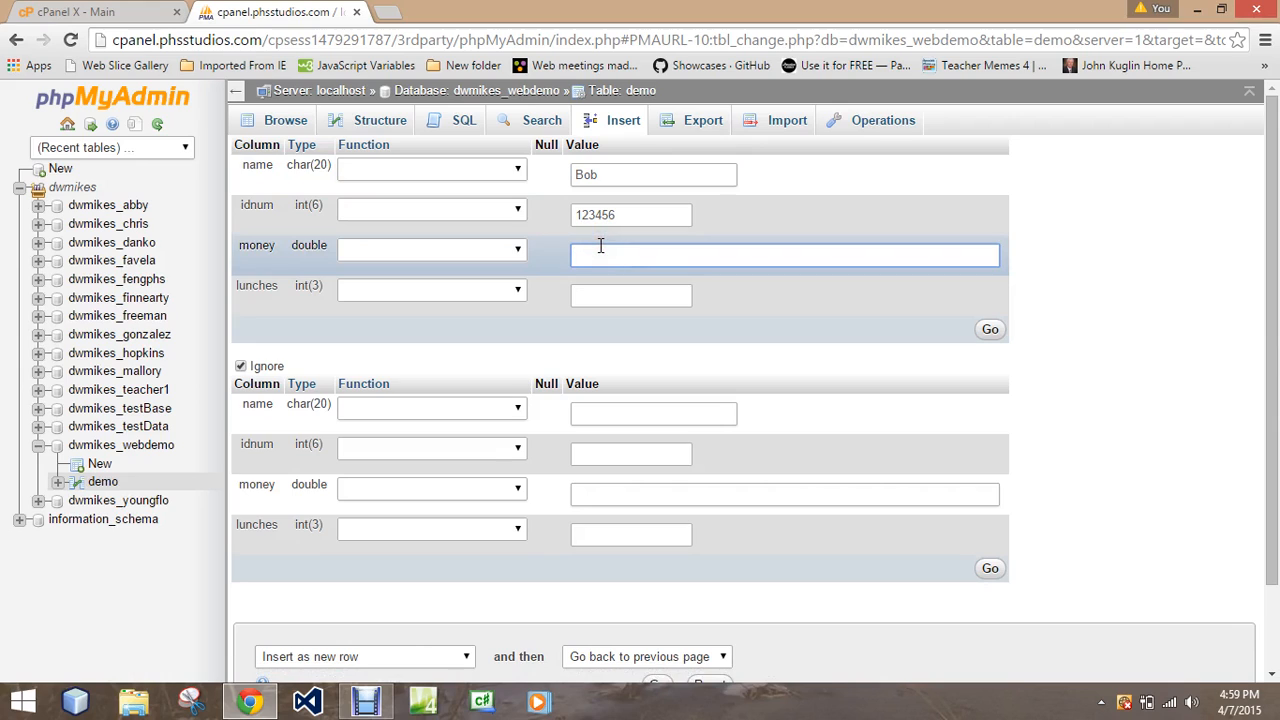
text(2.02)
click(590, 296)
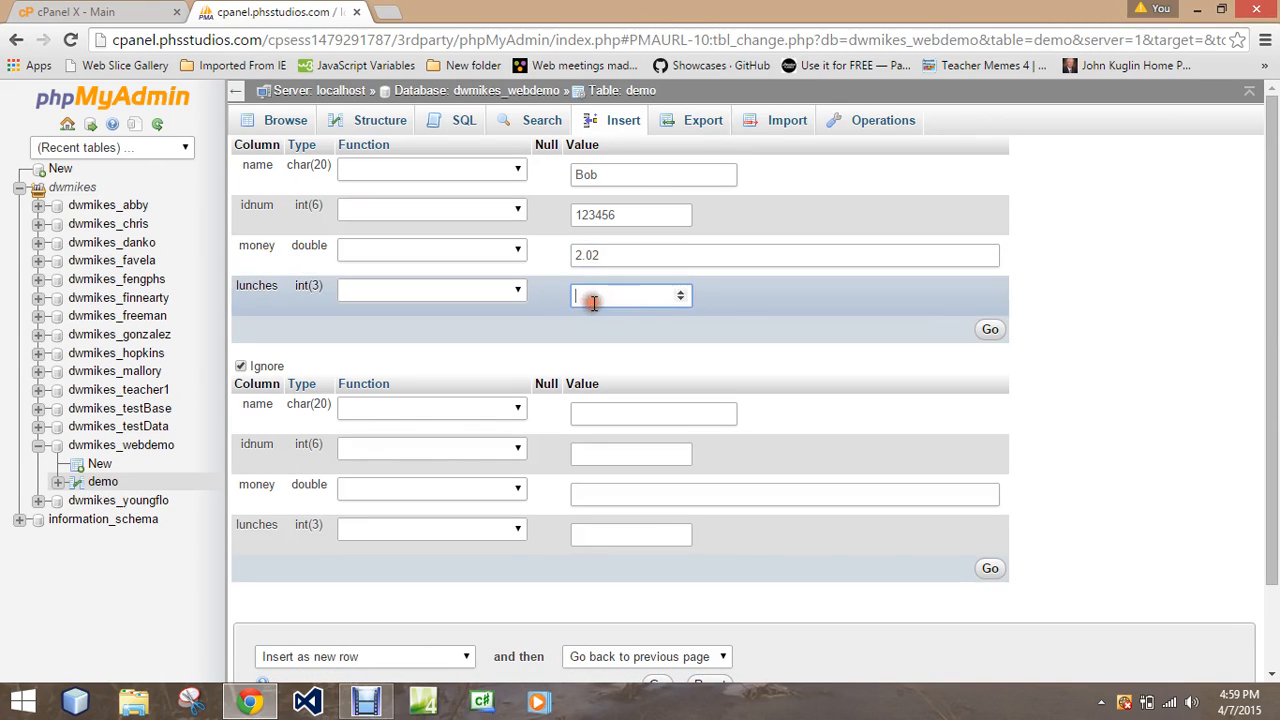
text(10)
Try to submit the new row with the duplicate idnum, and dismiss the notification.
click(989, 330)
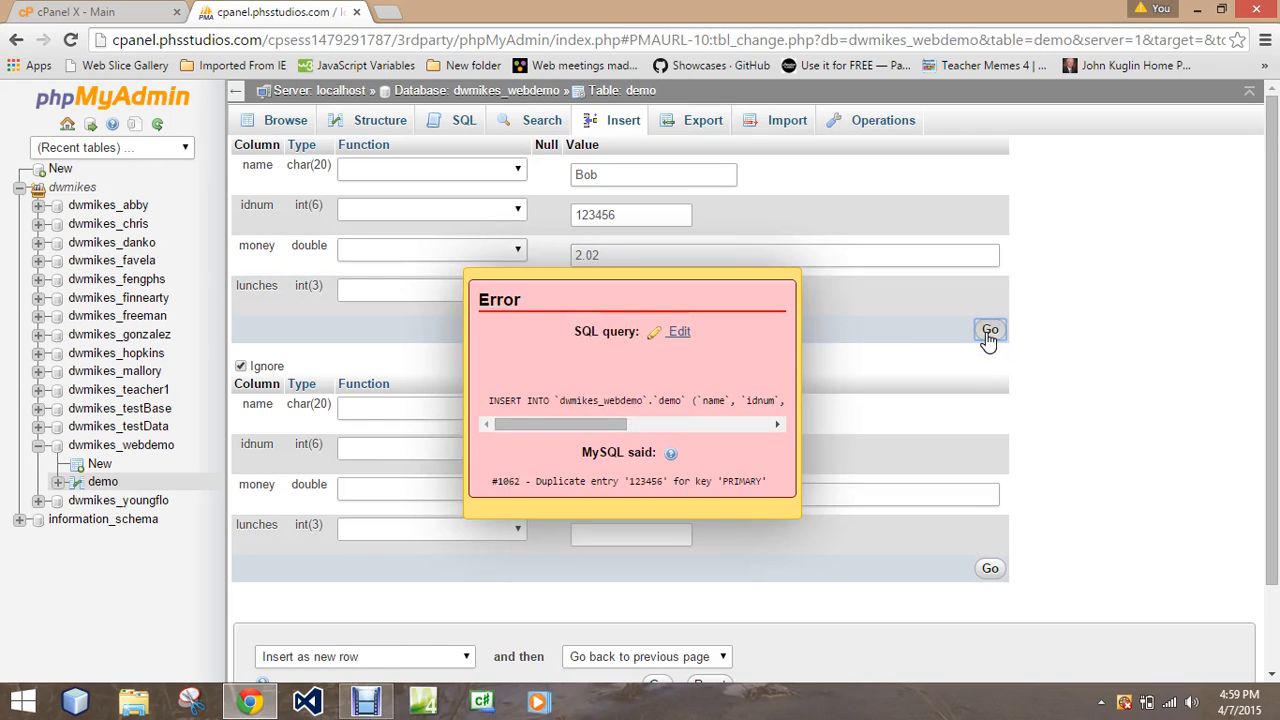
click(597, 429)
drag(597, 429, 505, 428)
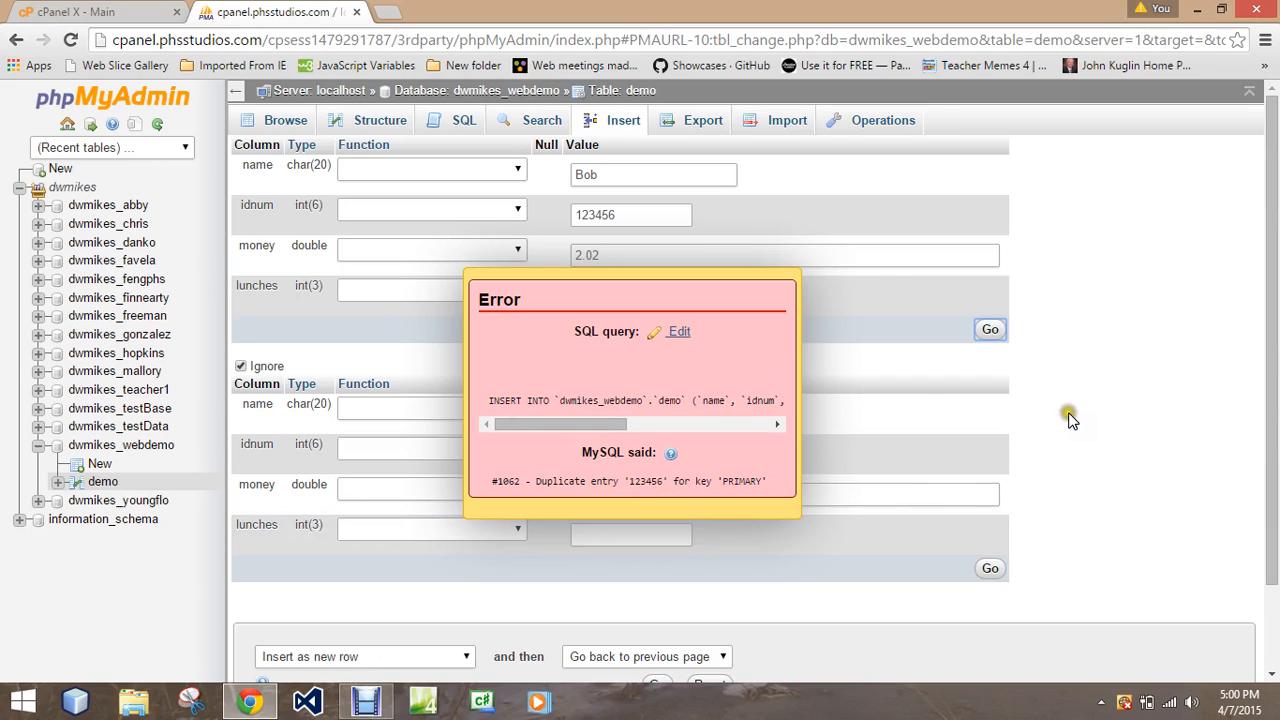
click(487, 293)
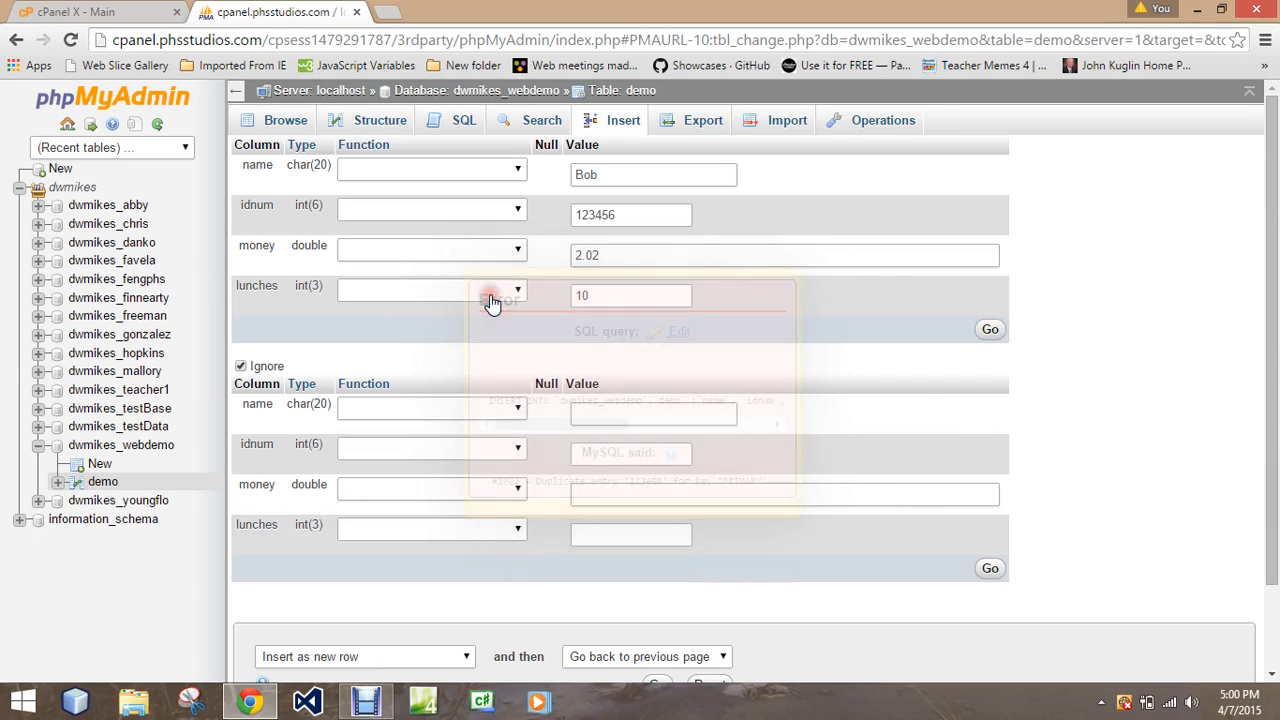
Change the new row's idnum to a unique six-digit number, insert the row and browse the demo table.
click(614, 216)
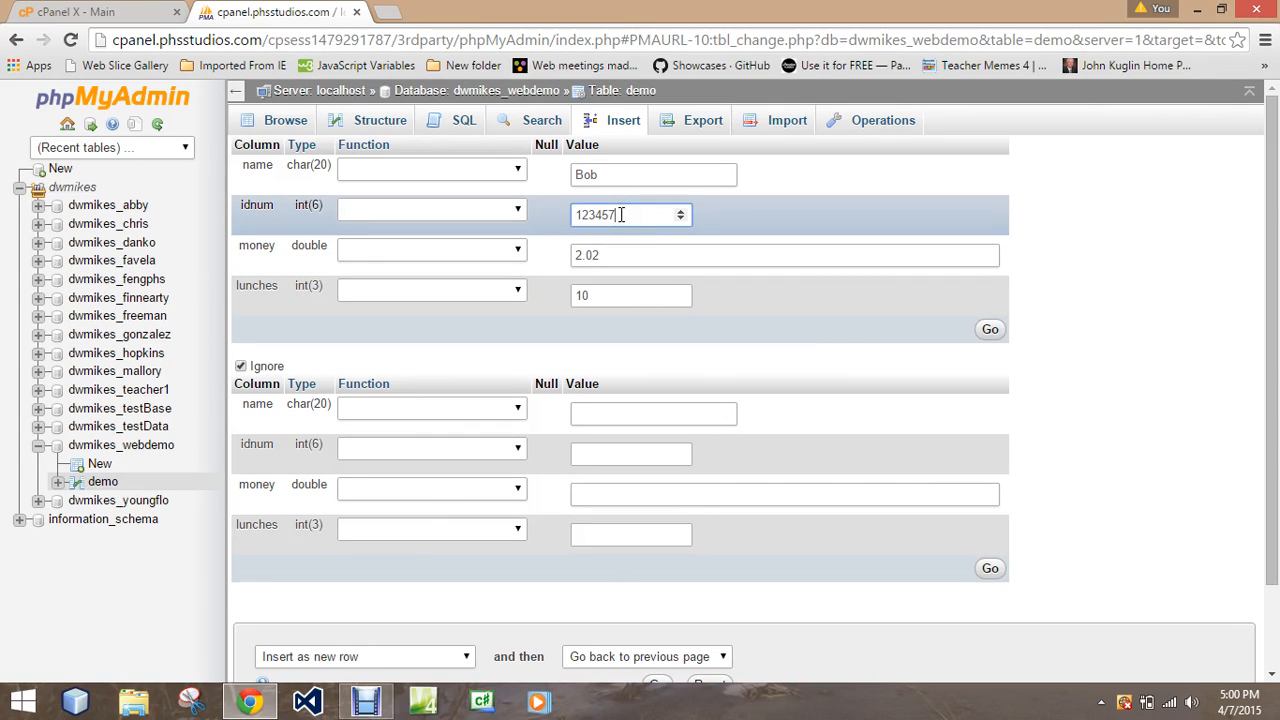
click(990, 330)
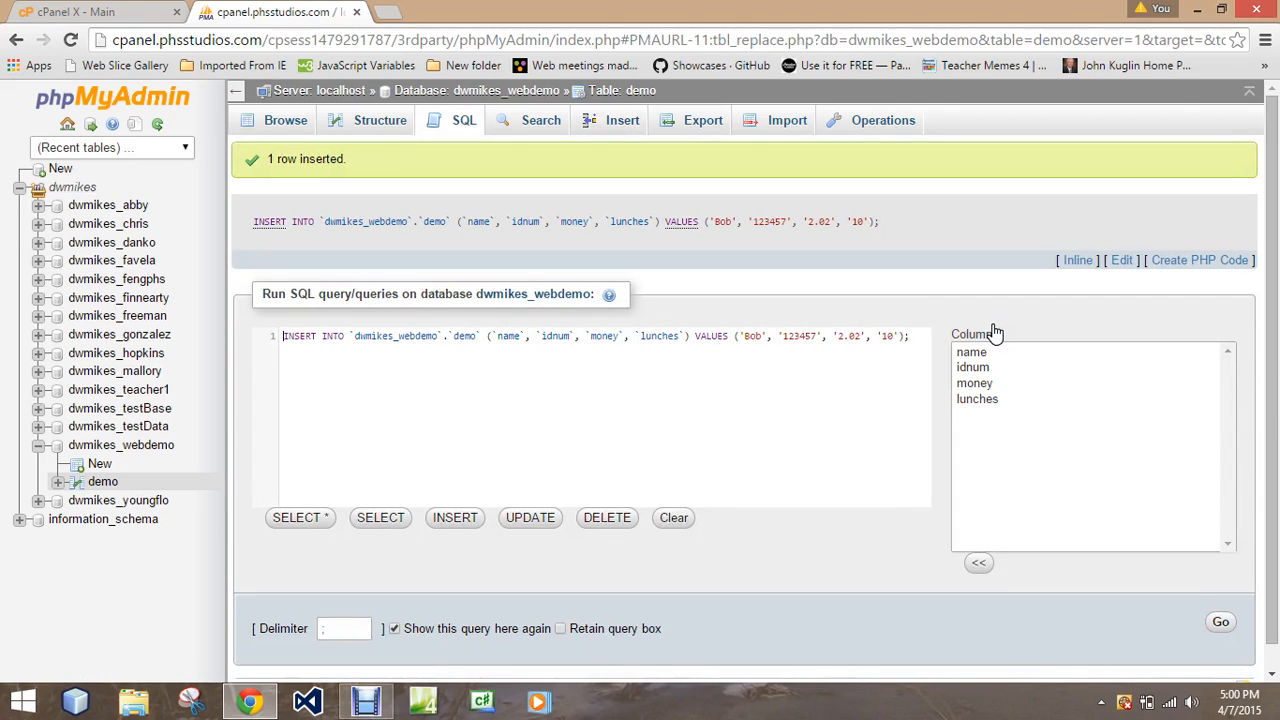
click(266, 130)
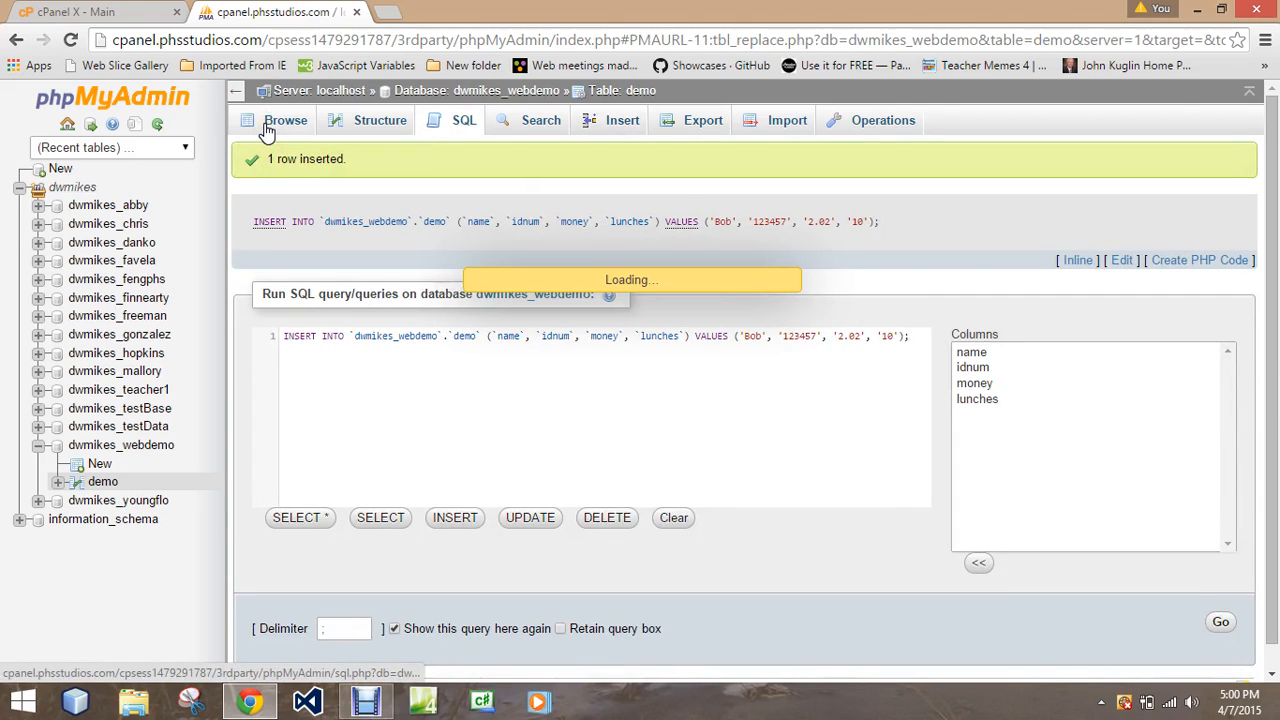